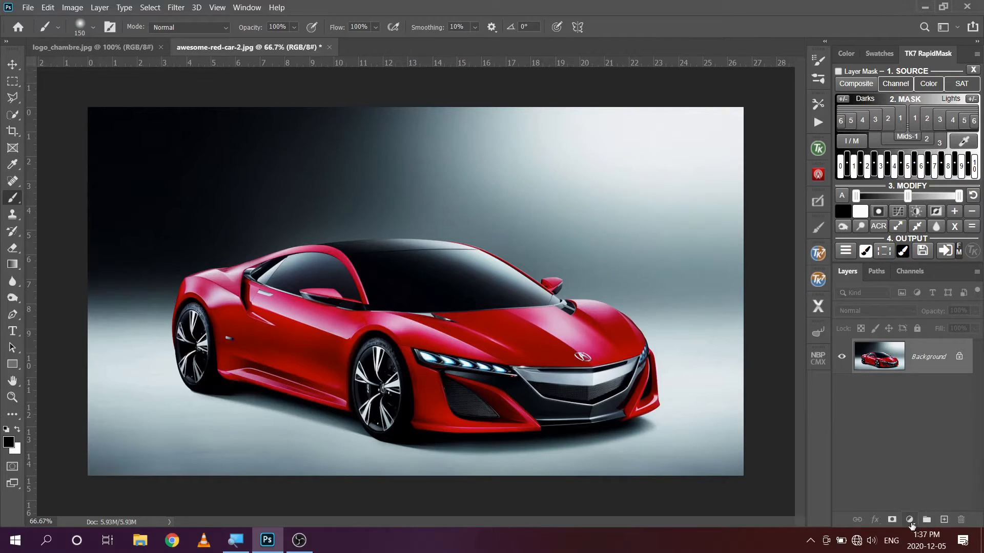
- Add an Invert adjustment layer above the car photo and invert its white layer mask to black
{"action": "left_click", "coordinate": [910, 521]}
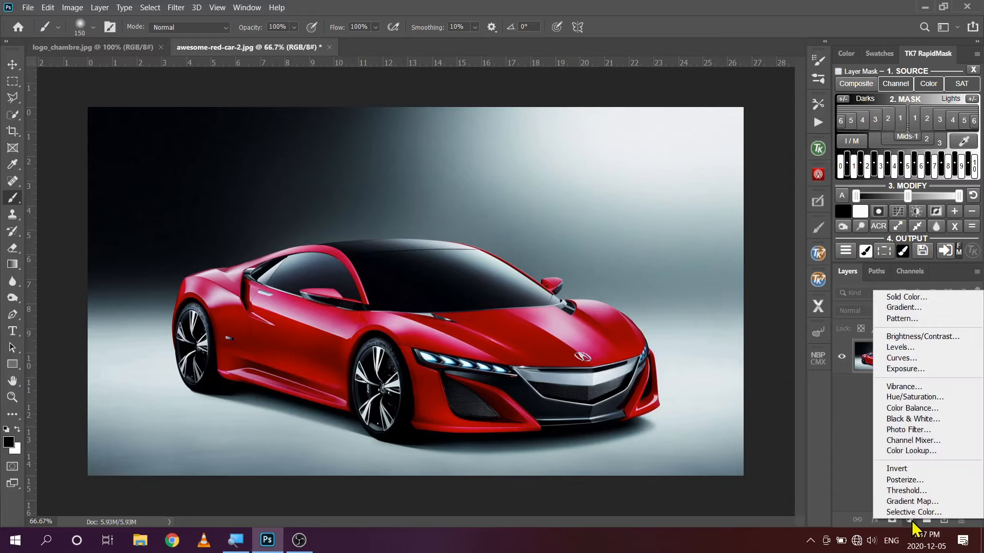
{"action": "left_click", "coordinate": [942, 469]}
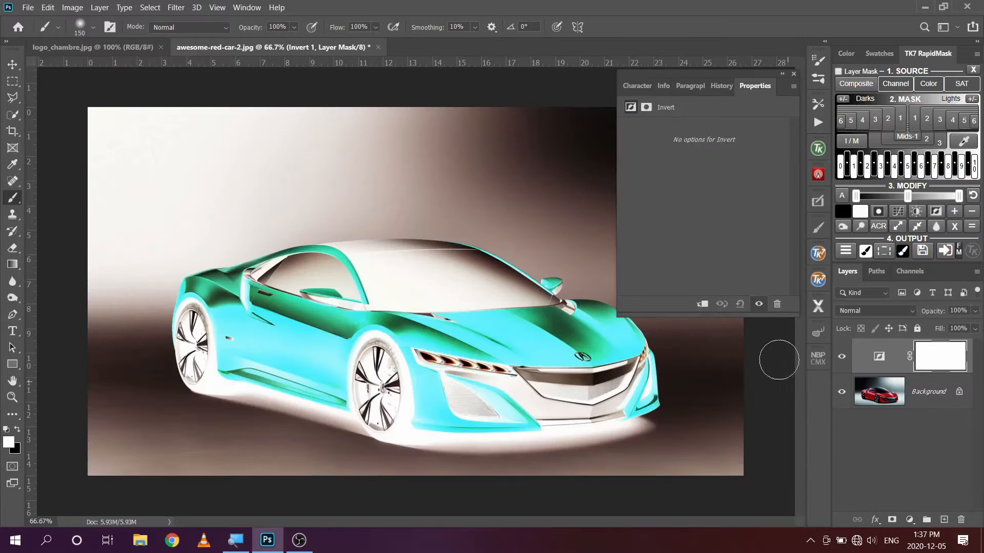
{"action": "left_click", "coordinate": [794, 74]}
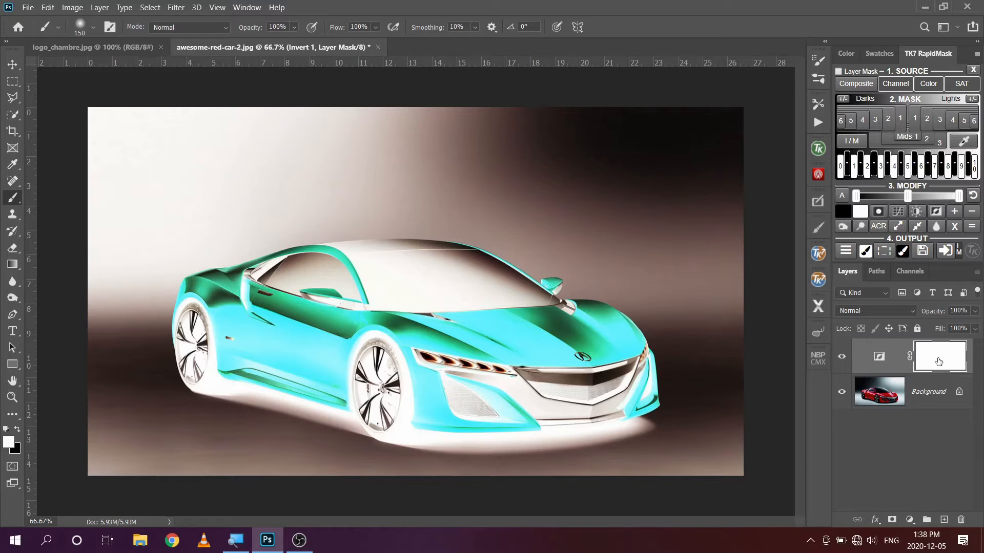
{"action": "left_click_drag", "start_coordinate": [938, 361], "coordinate": [939, 362]}
{"action": "key", "text": "ctrl+i"}
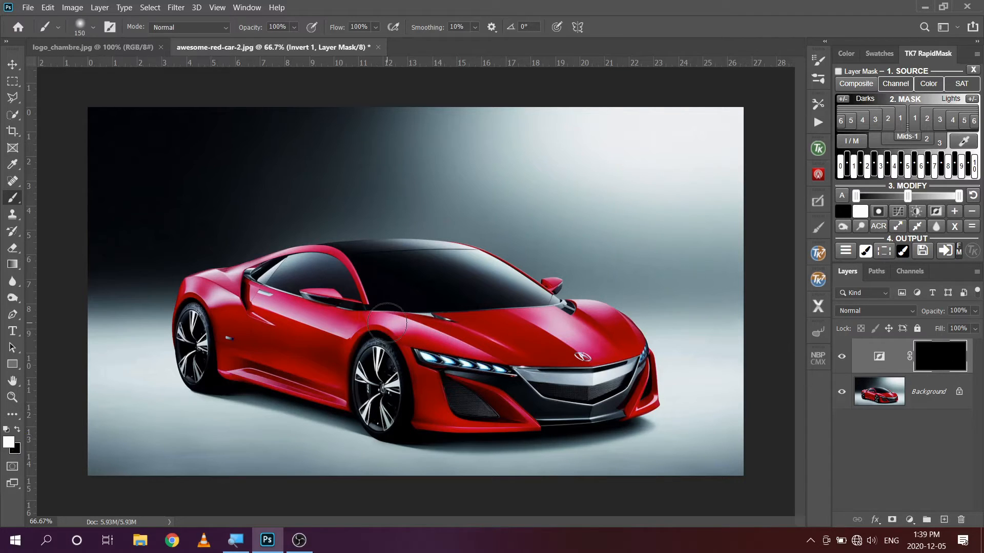
- Paint white over the car's front on the Invert layer's mask, and invert that mask while viewing it on its own
{"action": "mouse_move", "coordinate": [387, 323]}
{"action": "left_mouse_down"}
{"action": "mouse_move", "coordinate": [586, 311]}
{"action": "mouse_move", "coordinate": [620, 330]}
{"action": "mouse_move", "coordinate": [649, 380]}
{"action": "mouse_move", "coordinate": [648, 400]}
{"action": "mouse_move", "coordinate": [627, 412]}
{"action": "mouse_move", "coordinate": [438, 432]}
{"action": "mouse_move", "coordinate": [414, 422]}
{"action": "mouse_move", "coordinate": [383, 347]}
{"action": "mouse_move", "coordinate": [583, 346]}
{"action": "mouse_move", "coordinate": [613, 357]}
{"action": "mouse_move", "coordinate": [617, 371]}
{"action": "mouse_move", "coordinate": [425, 366]}
{"action": "mouse_move", "coordinate": [451, 394]}
{"action": "mouse_move", "coordinate": [647, 390]}
{"action": "left_mouse_up"}
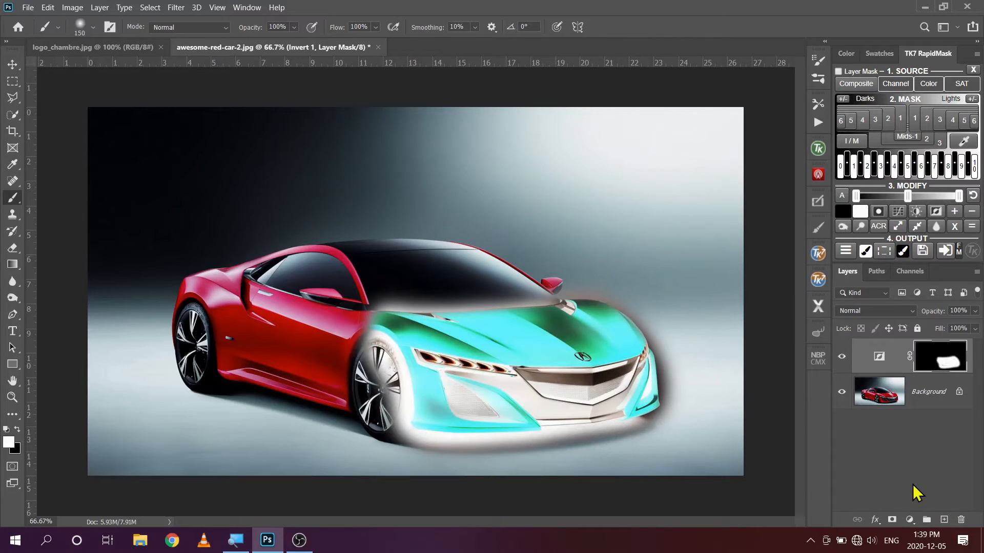
{"action": "left_click", "coordinate": [947, 352], "text": "alt"}
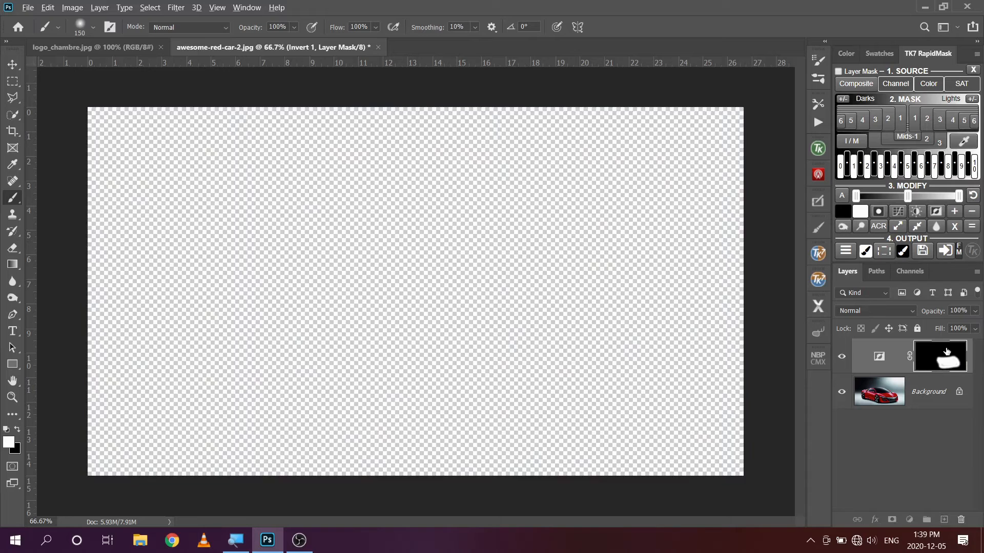
{"action": "mouse_move", "coordinate": [532, 324]}
{"action": "left_mouse_down"}
{"action": "mouse_move", "coordinate": [583, 333]}
{"action": "mouse_move", "coordinate": [415, 349]}
{"action": "mouse_move", "coordinate": [522, 363]}
{"action": "mouse_move", "coordinate": [423, 374]}
{"action": "mouse_move", "coordinate": [622, 381]}
{"action": "mouse_move", "coordinate": [613, 355]}
{"action": "mouse_move", "coordinate": [583, 339]}
{"action": "mouse_move", "coordinate": [430, 410]}
{"action": "mouse_move", "coordinate": [620, 393]}
{"action": "left_mouse_up"}
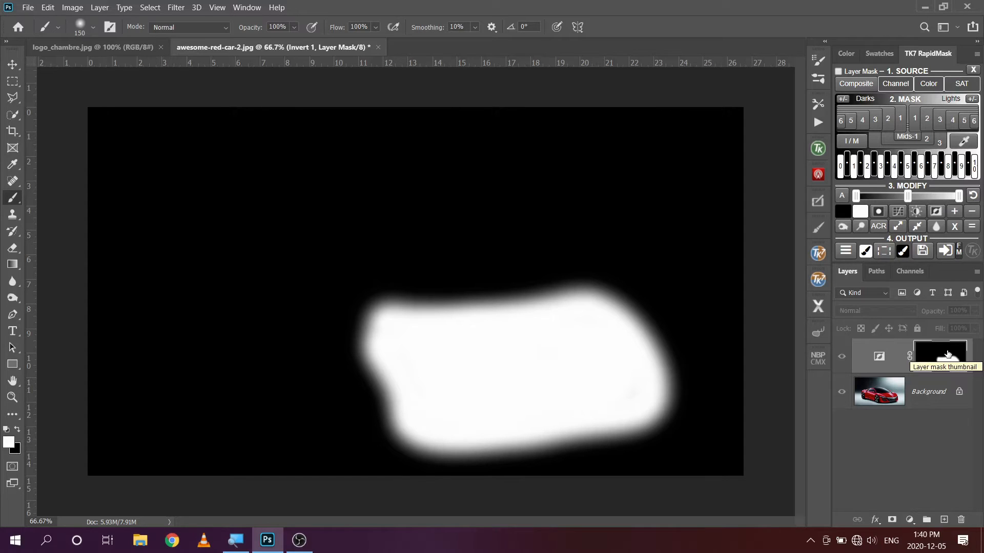
{"action": "key", "text": "ctrl+i"}
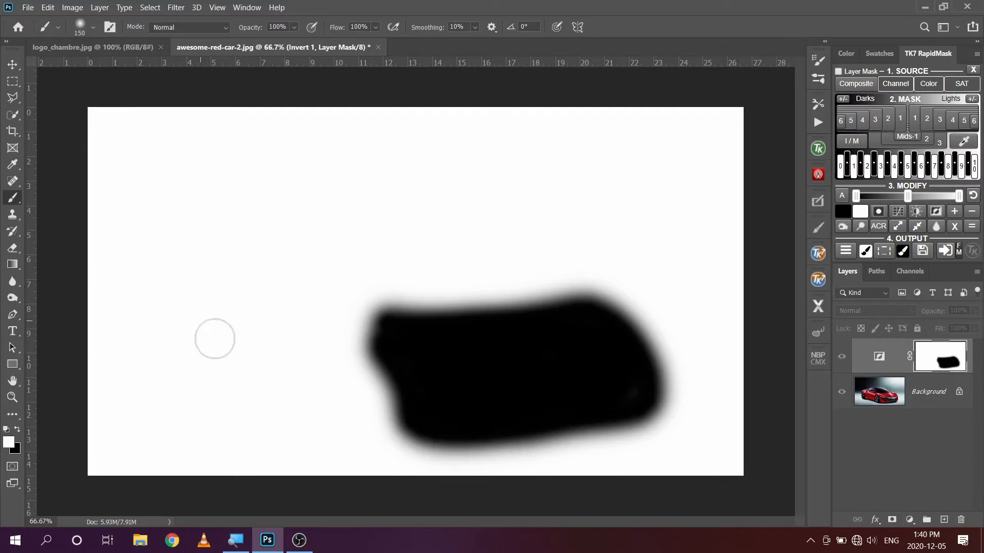
{"action": "left_click", "coordinate": [882, 357]}
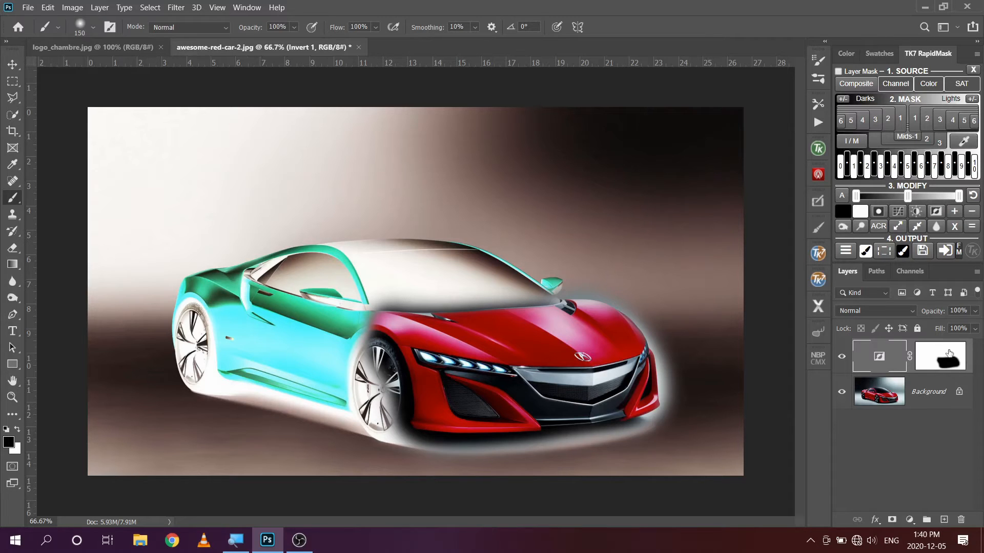
- Delete the Invert layer's mask and the Invert adjustment layer itself, leaving only the Background
{"action": "left_click_drag", "start_coordinate": [949, 353], "coordinate": [961, 519]}
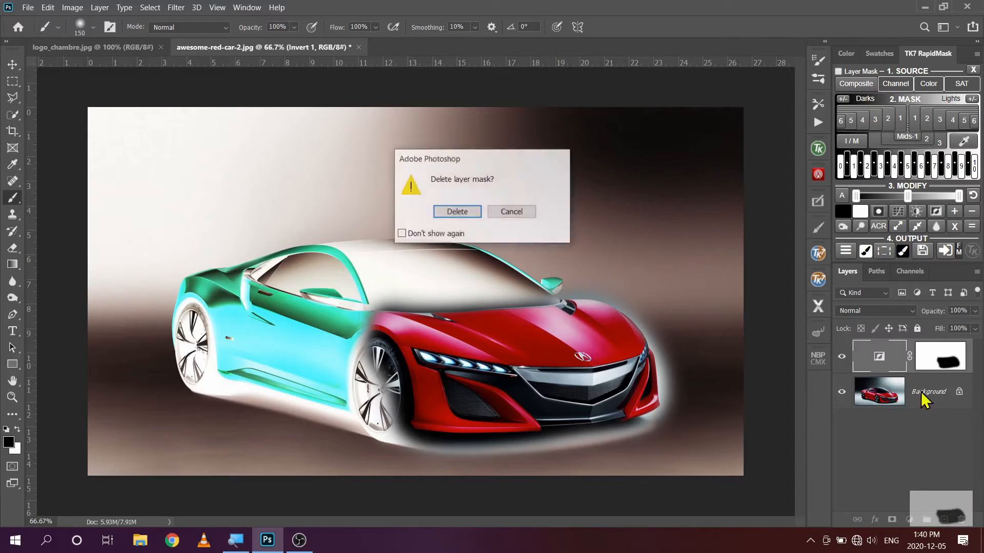
{"action": "left_click", "coordinate": [466, 213]}
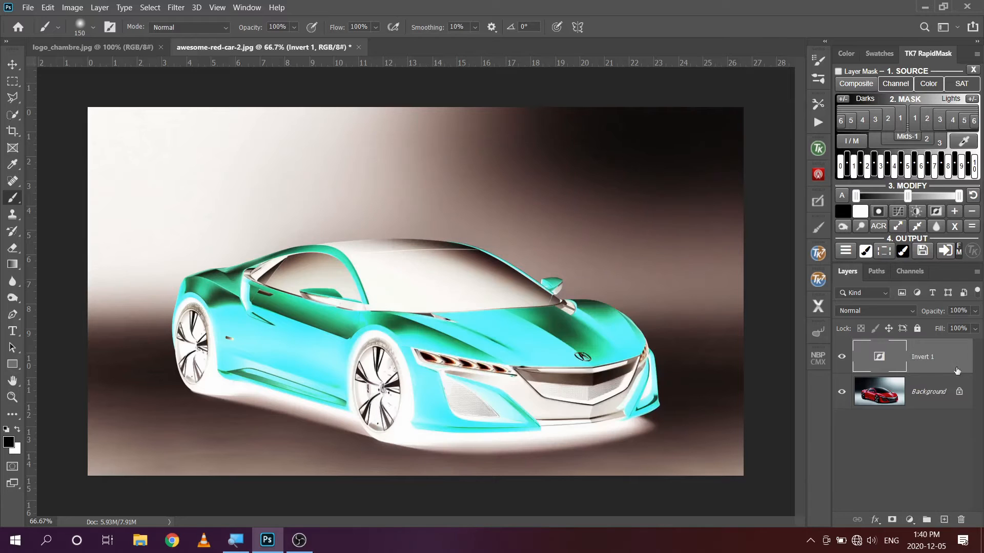
{"action": "left_click_drag", "start_coordinate": [879, 358], "coordinate": [961, 518]}
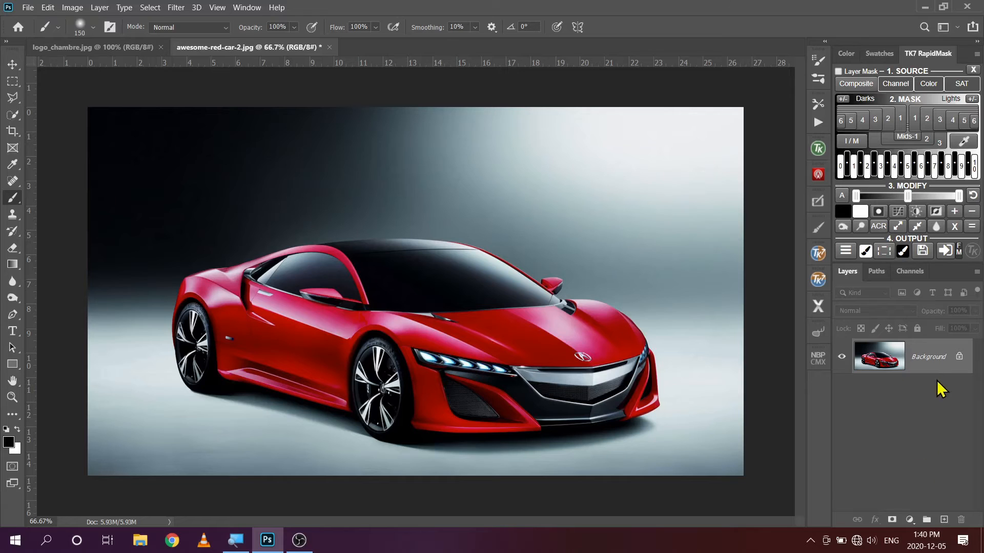
- Add a Curves adjustment layer and raise the middle of the RGB curve to brighten the photo
{"action": "left_click", "coordinate": [910, 520]}
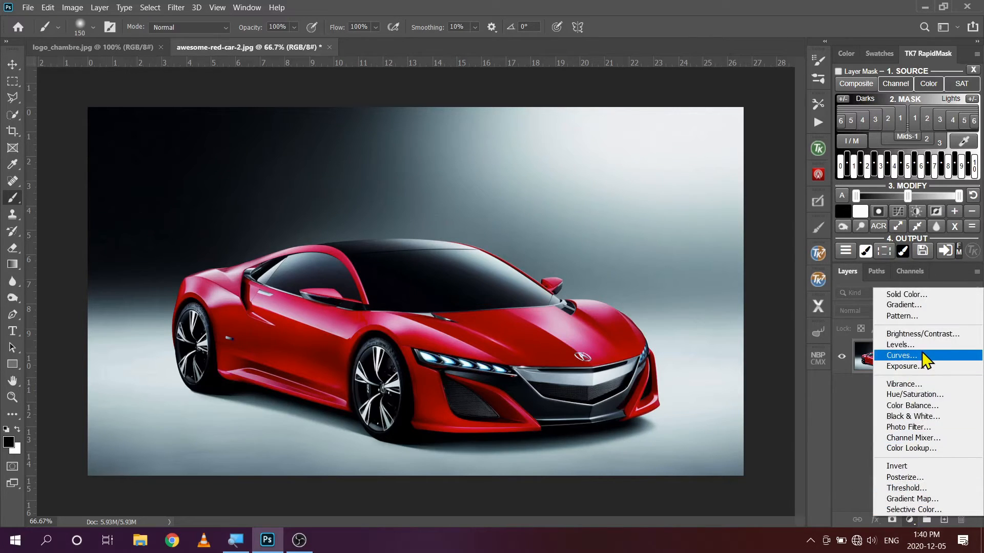
{"action": "left_click", "coordinate": [915, 355]}
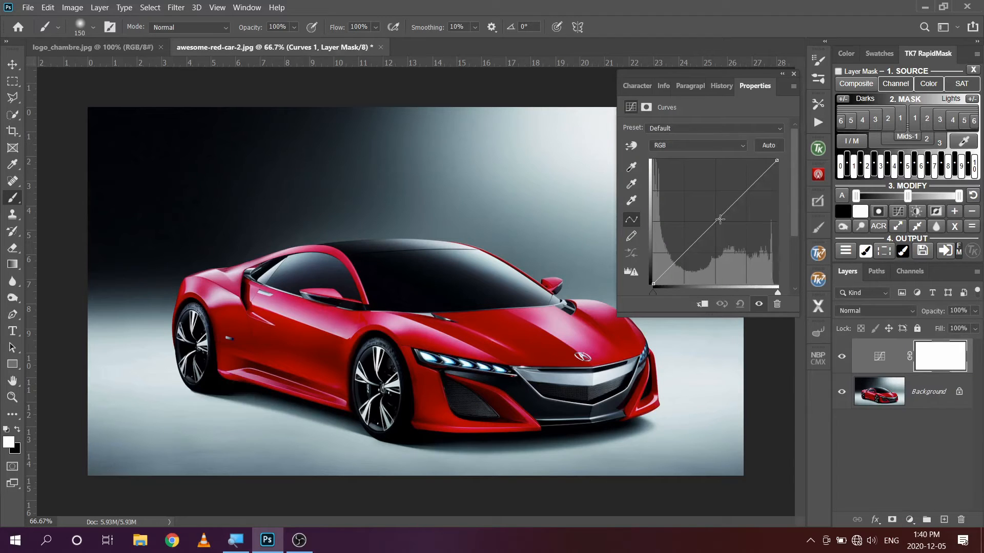
{"action": "left_click_drag", "start_coordinate": [720, 219], "coordinate": [705, 211]}
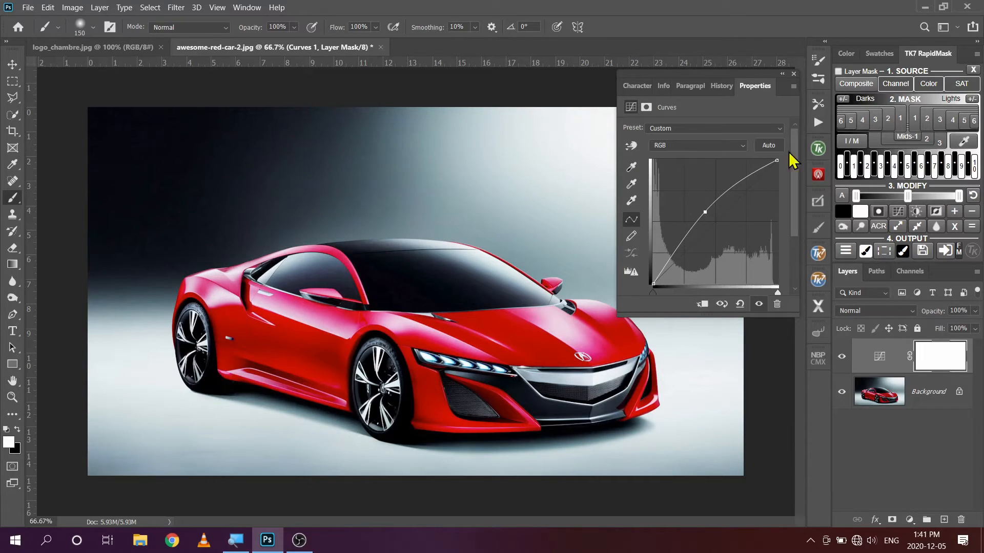
{"action": "left_click", "coordinate": [782, 72]}
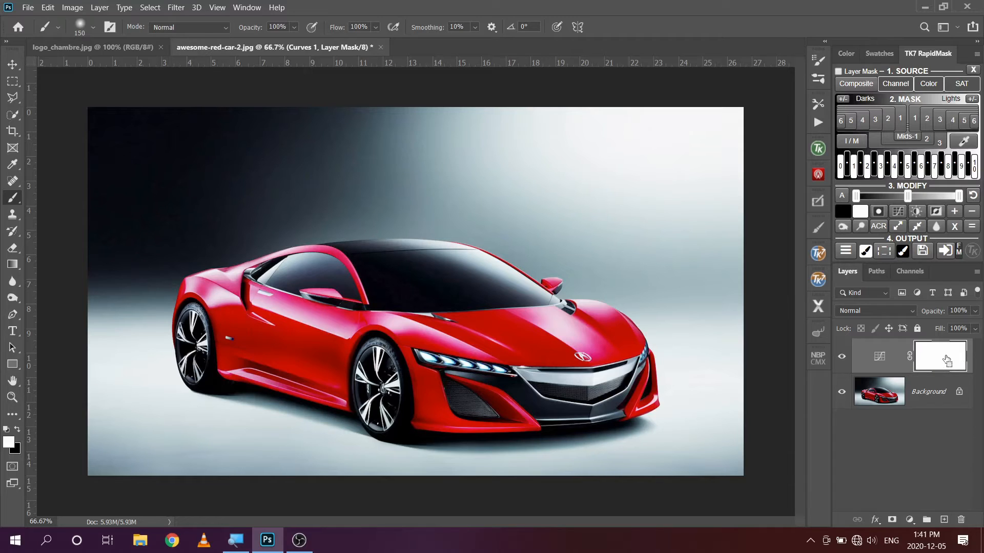
- Invert the Curves layer's mask to black and compare the photo with the layer hidden and shown
{"action": "key", "text": "ctrl+i"}
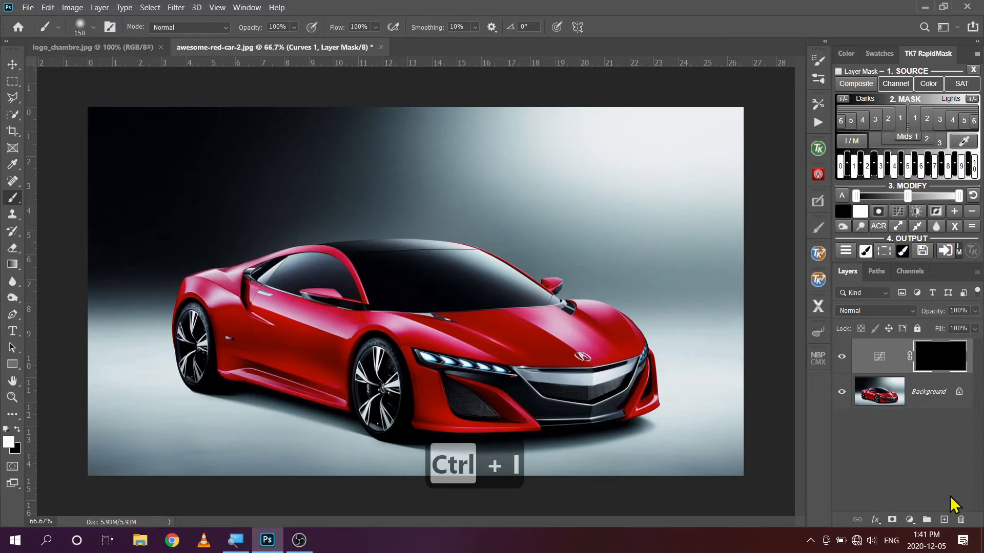
{"action": "left_click", "coordinate": [842, 358]}
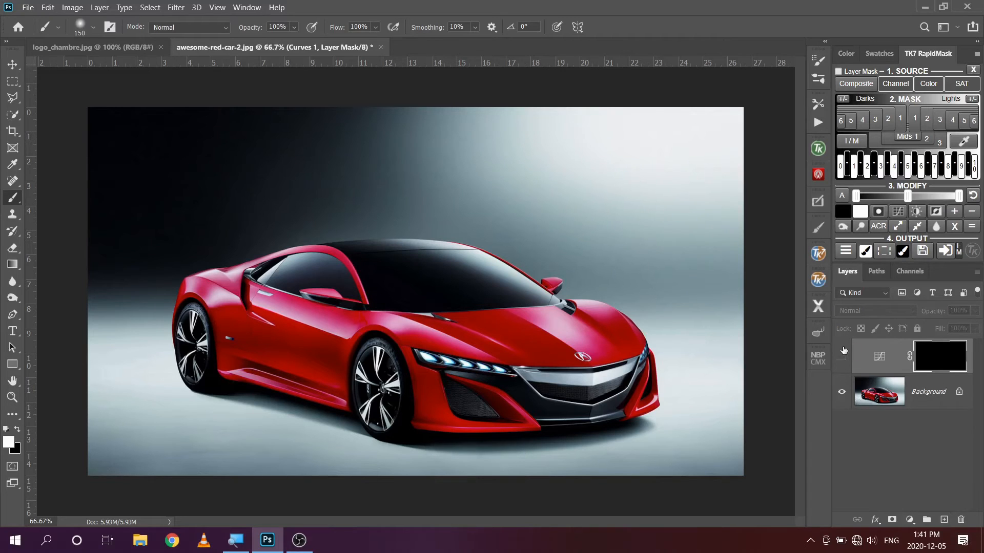
{"action": "left_click", "coordinate": [842, 357]}
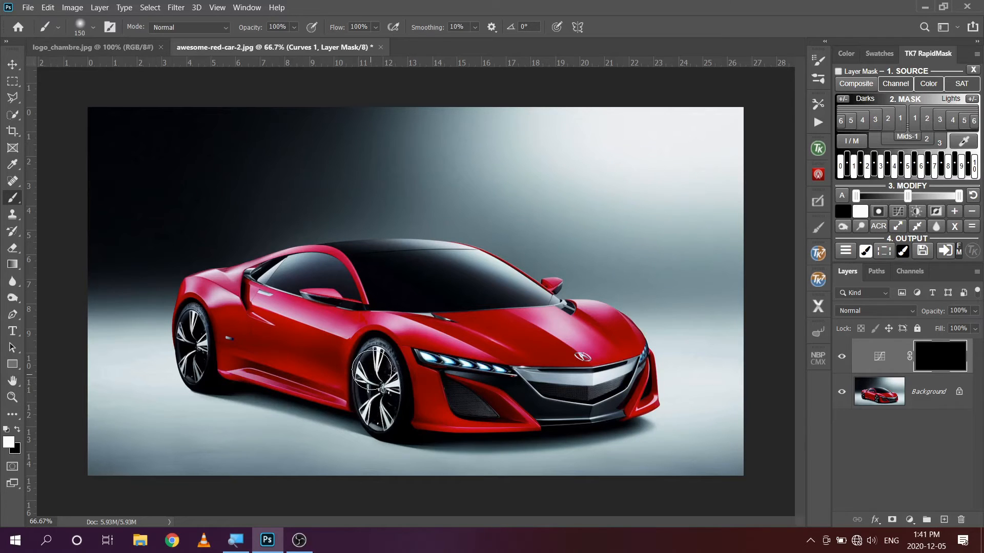
- Paint white over both wheels on the Curves mask and compare the result with the layer hidden and shown
{"action": "mouse_move", "coordinate": [374, 359]}
{"action": "left_mouse_down"}
{"action": "mouse_move", "coordinate": [385, 410]}
{"action": "mouse_move", "coordinate": [401, 405]}
{"action": "left_mouse_up"}
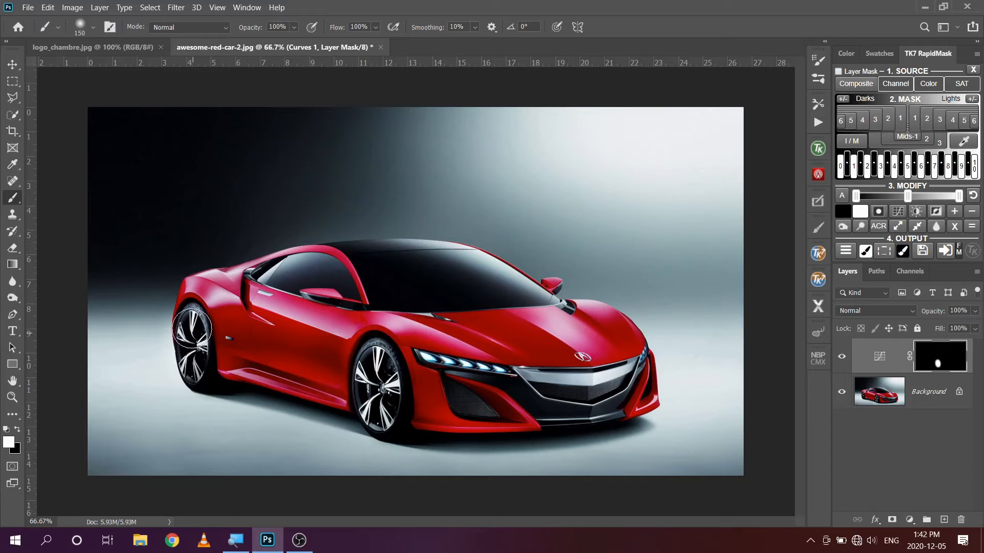
{"action": "left_click_drag", "start_coordinate": [194, 359], "coordinate": [191, 329]}
{"action": "left_click", "coordinate": [844, 359]}
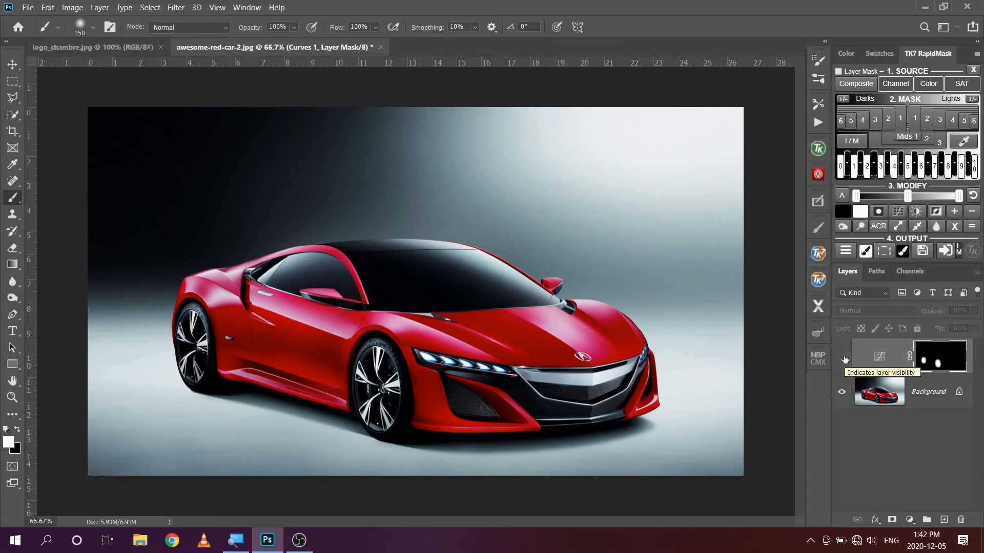
{"action": "left_click", "coordinate": [844, 359]}
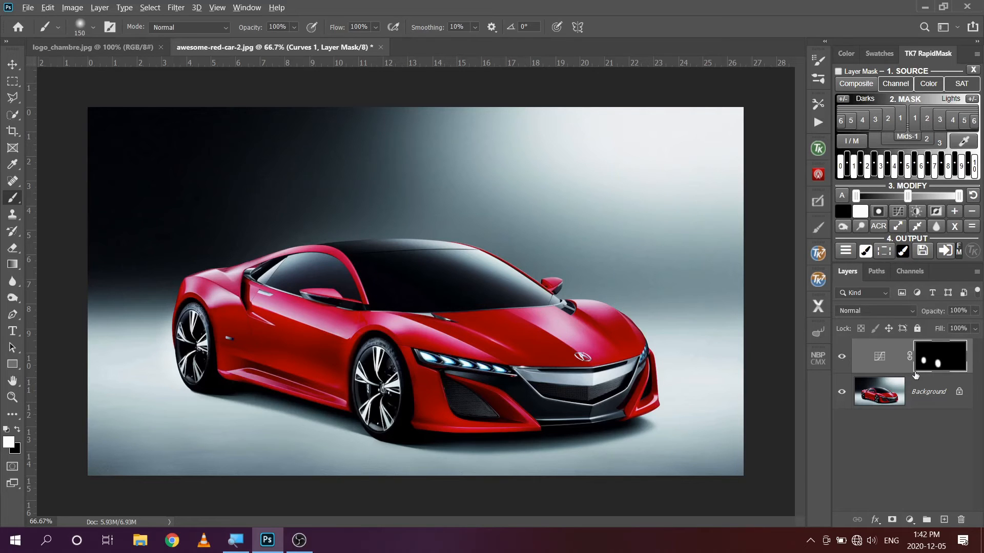
- Inspect the Curves mask on its own, return to the photo and compare it with the layer hidden and shown
{"action": "left_click", "coordinate": [952, 359], "text": "alt"}
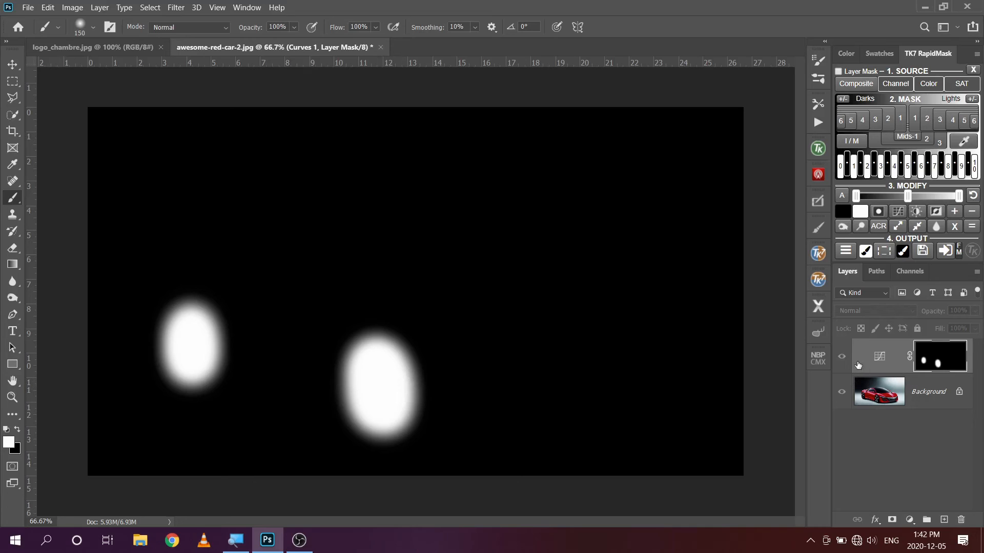
{"action": "left_click", "coordinate": [879, 355]}
{"action": "left_click", "coordinate": [842, 357]}
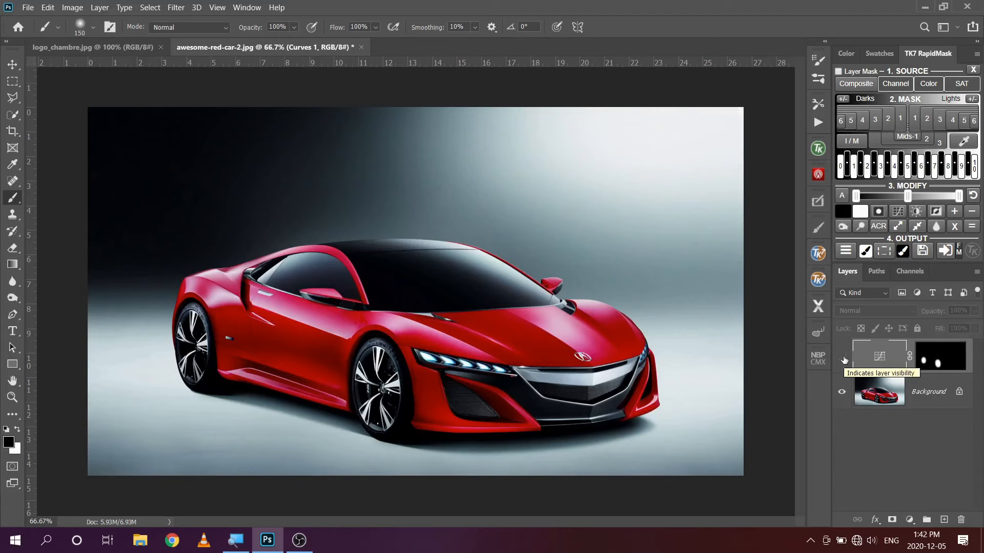
{"action": "left_click", "coordinate": [843, 359]}
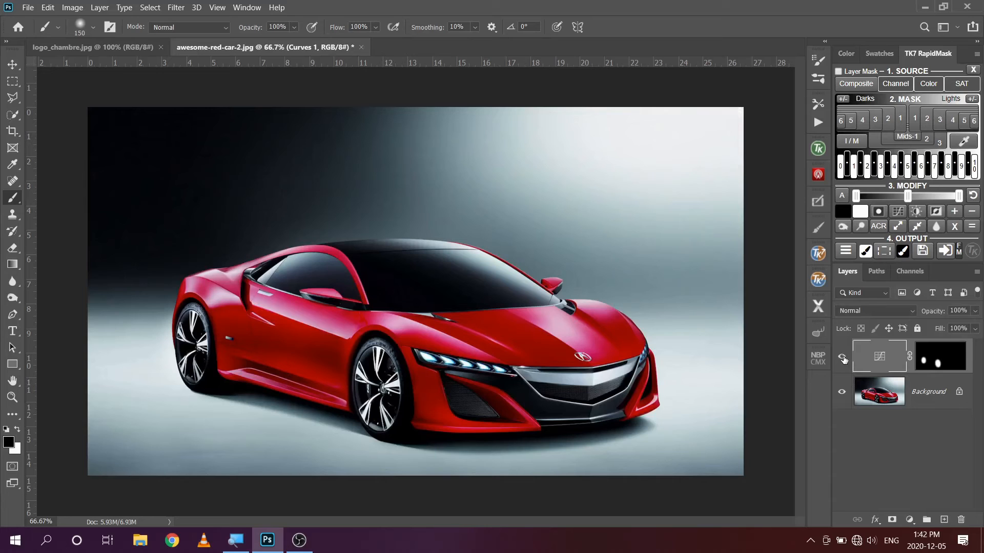
- Target the Curves mask with black as the Brush foreground colour, and compare the wheels with the layer hidden and shown
{"action": "left_click", "coordinate": [949, 359]}
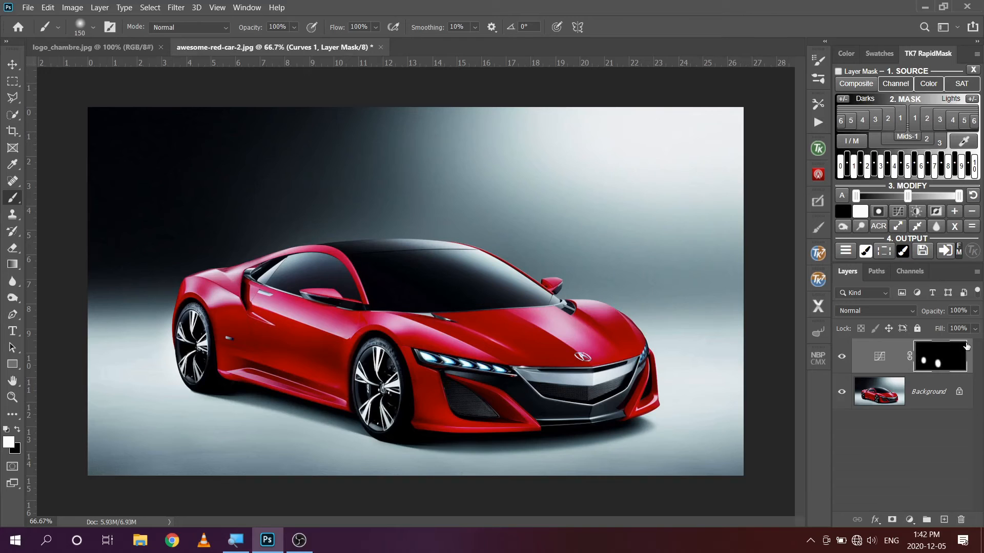
{"action": "left_click", "coordinate": [17, 431]}
{"action": "left_click", "coordinate": [9, 441]}
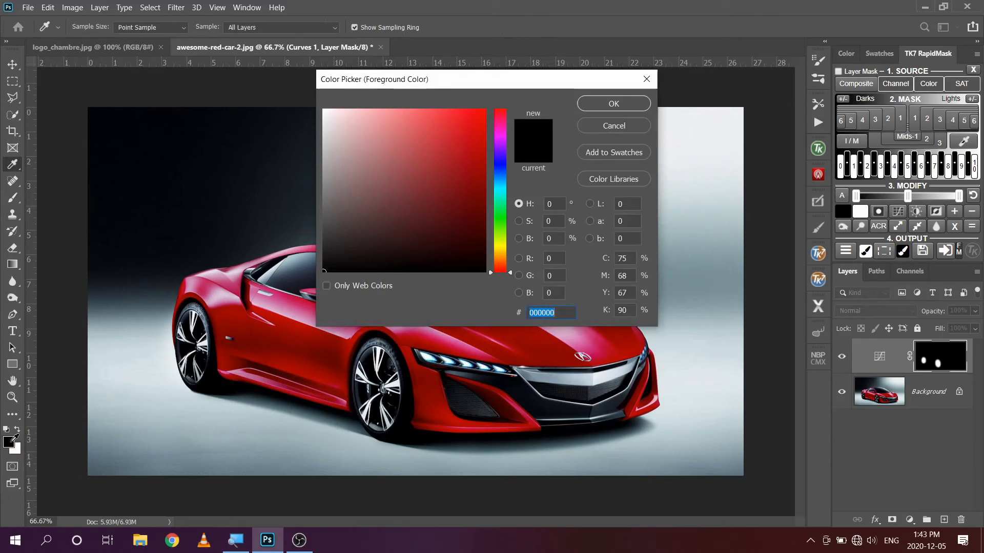
{"action": "left_click", "coordinate": [614, 109]}
{"action": "key", "text": "b"}
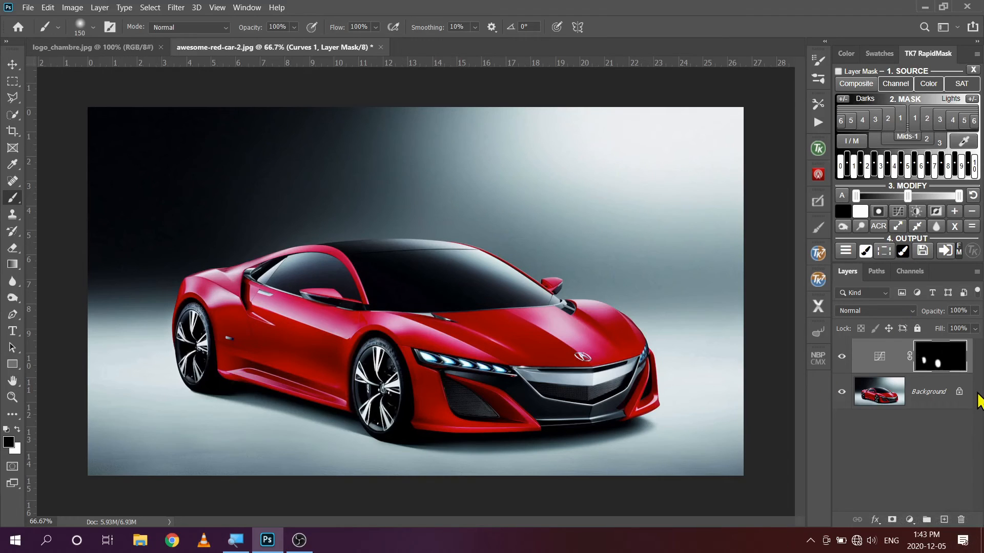
{"action": "left_click", "coordinate": [842, 356]}
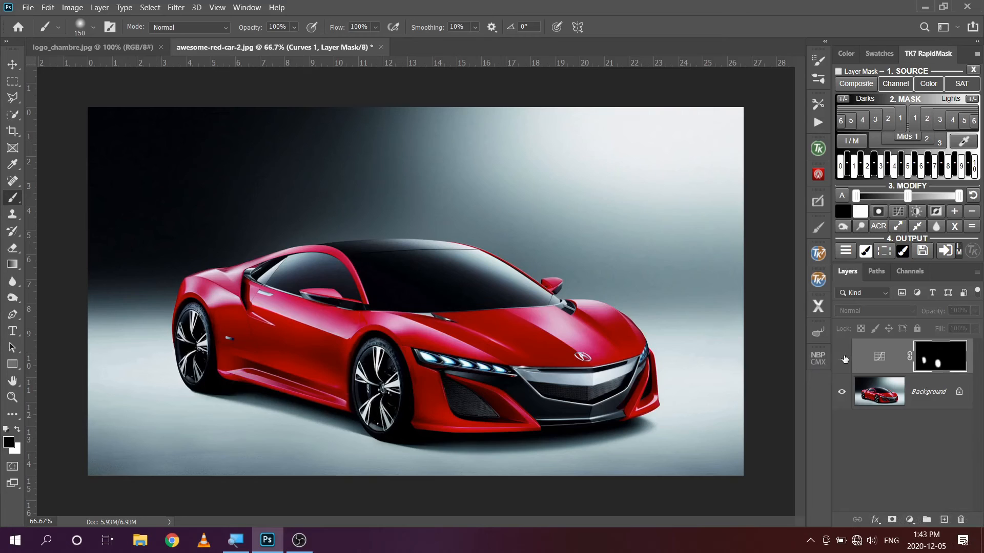
{"action": "left_click", "coordinate": [843, 358]}
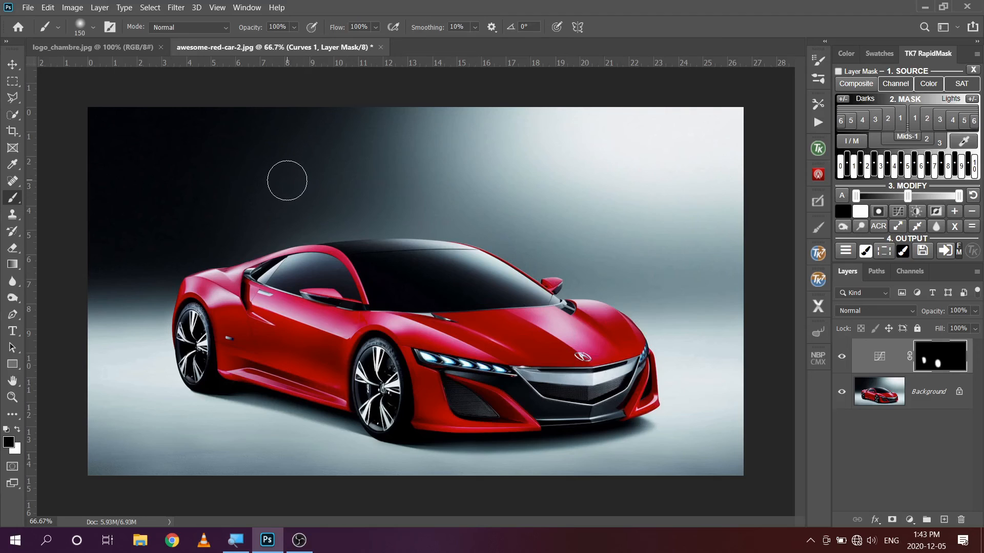
- Paint over the car's front grille on the Curves mask using a white Brush at size 90
{"action": "key", "text": "bracketleft"}
{"action": "key", "text": "bracketleft"}
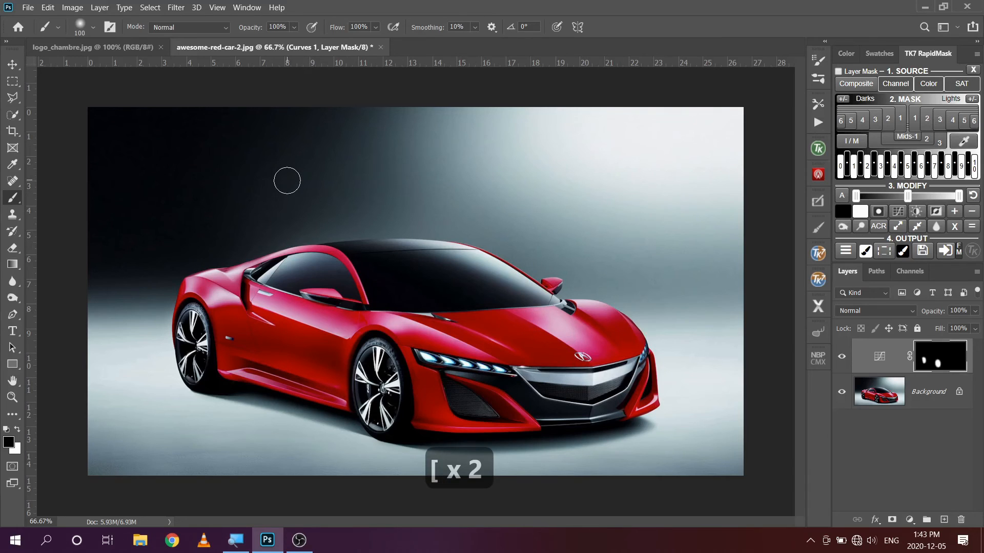
{"action": "key", "text": "bracketleft"}
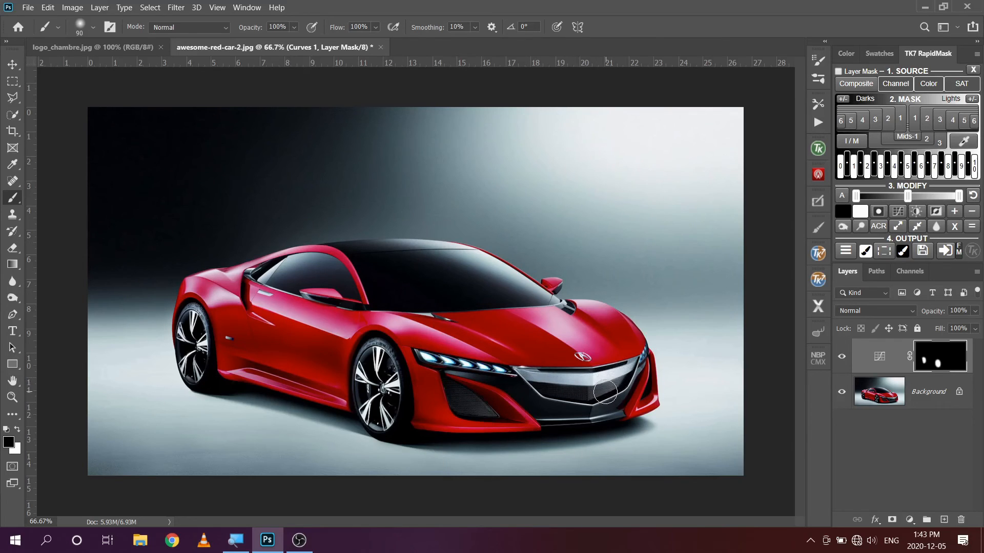
{"action": "left_click", "coordinate": [18, 430]}
{"action": "key", "text": "i"}
{"action": "left_click", "coordinate": [9, 441]}
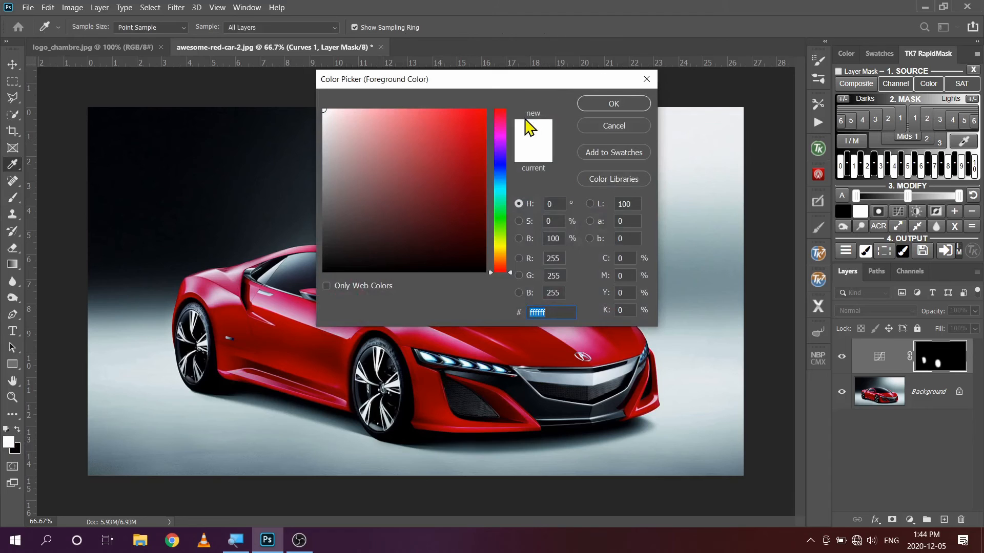
{"action": "left_click", "coordinate": [631, 105]}
{"action": "key", "text": "b"}
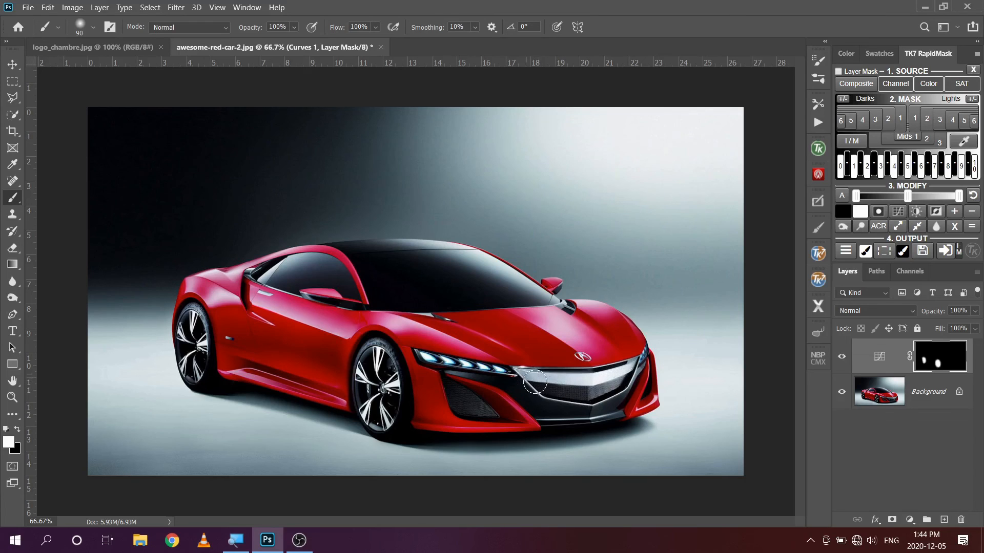
{"action": "mouse_move", "coordinate": [609, 389]}
{"action": "left_mouse_down"}
{"action": "mouse_move", "coordinate": [629, 373]}
{"action": "mouse_move", "coordinate": [595, 388]}
{"action": "mouse_move", "coordinate": [495, 389]}
{"action": "left_mouse_up"}
- Paint white over the headlight beside the front wheel with brush size 60, and compare the photo with the Curves layer hidden and shown
{"action": "key", "text": "bracketleft"}
{"action": "key", "text": "bracketleft"}
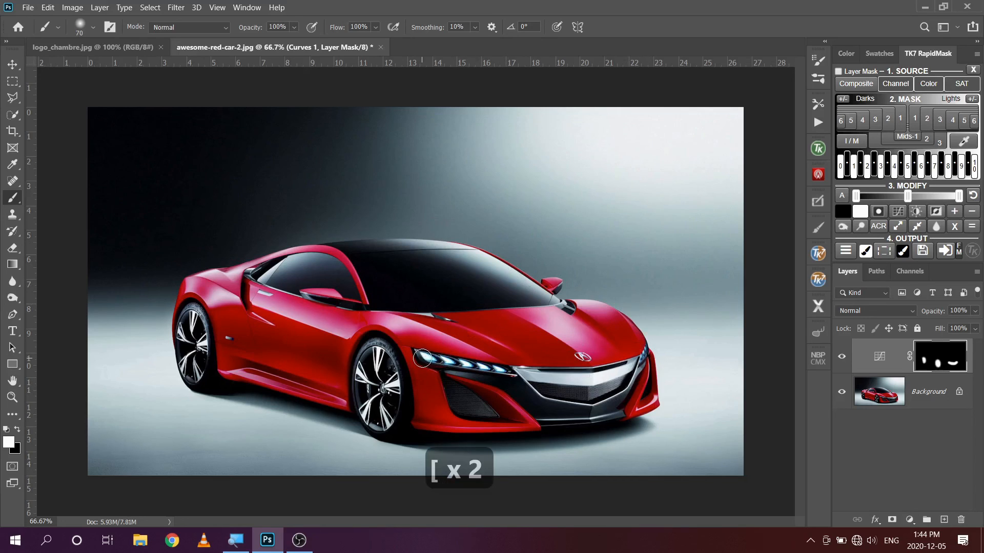
{"action": "key", "text": "bracketleft"}
{"action": "left_click_drag", "start_coordinate": [427, 358], "coordinate": [504, 370]}
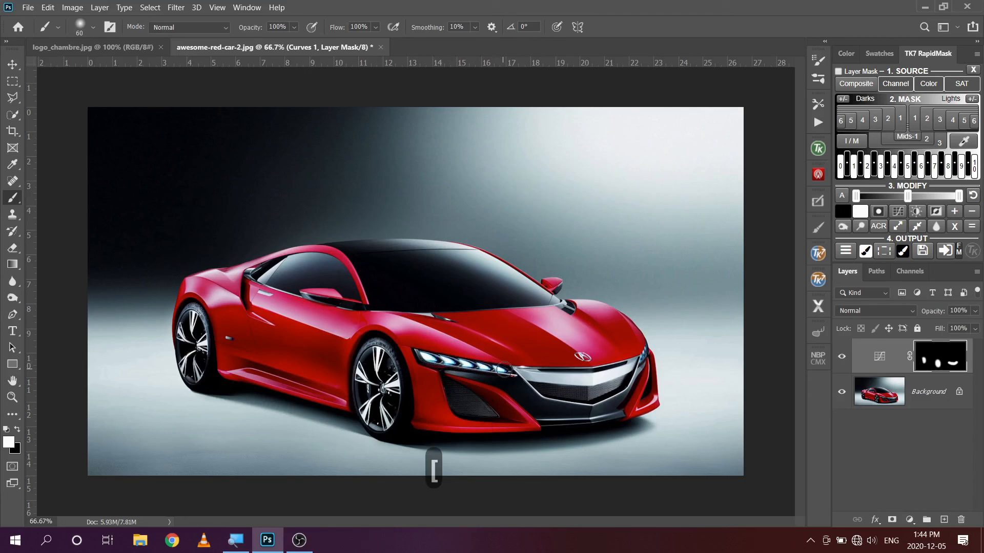
{"action": "left_click", "coordinate": [842, 357]}
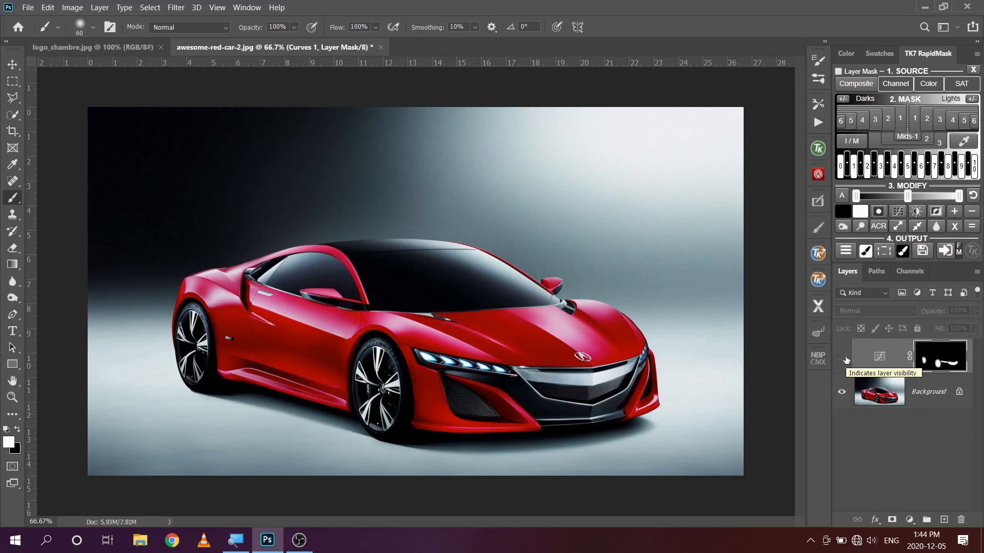
{"action": "left_click", "coordinate": [843, 357]}
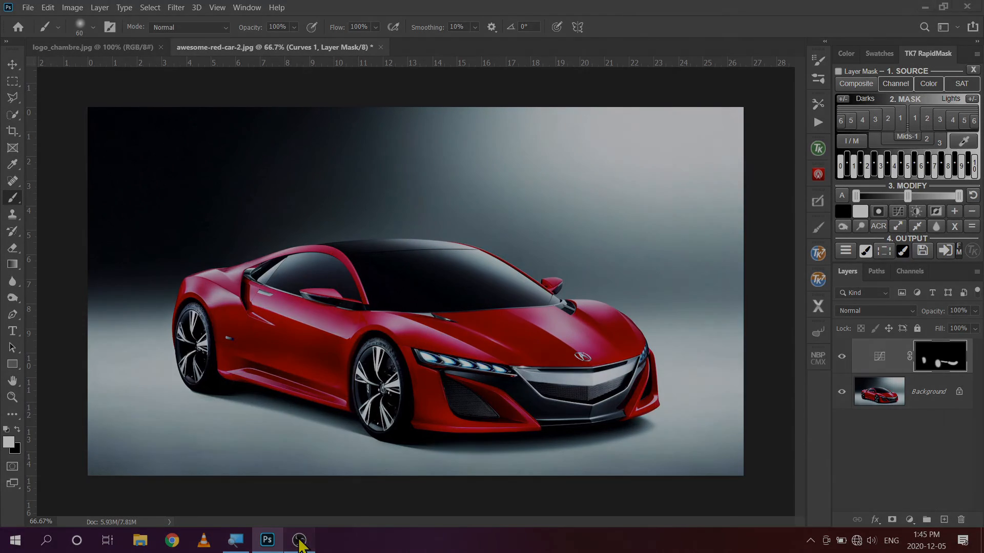
{"action": "left_click", "coordinate": [300, 541]}
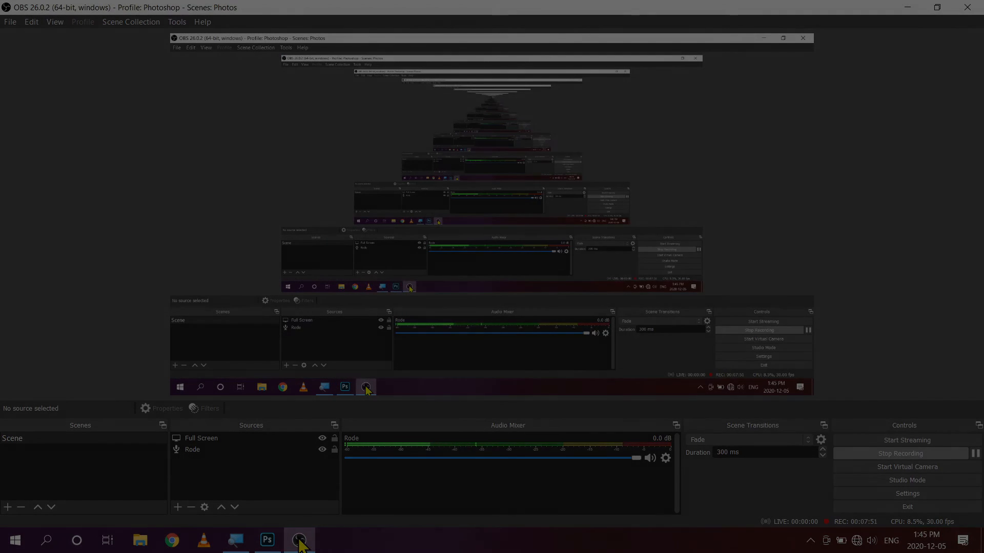